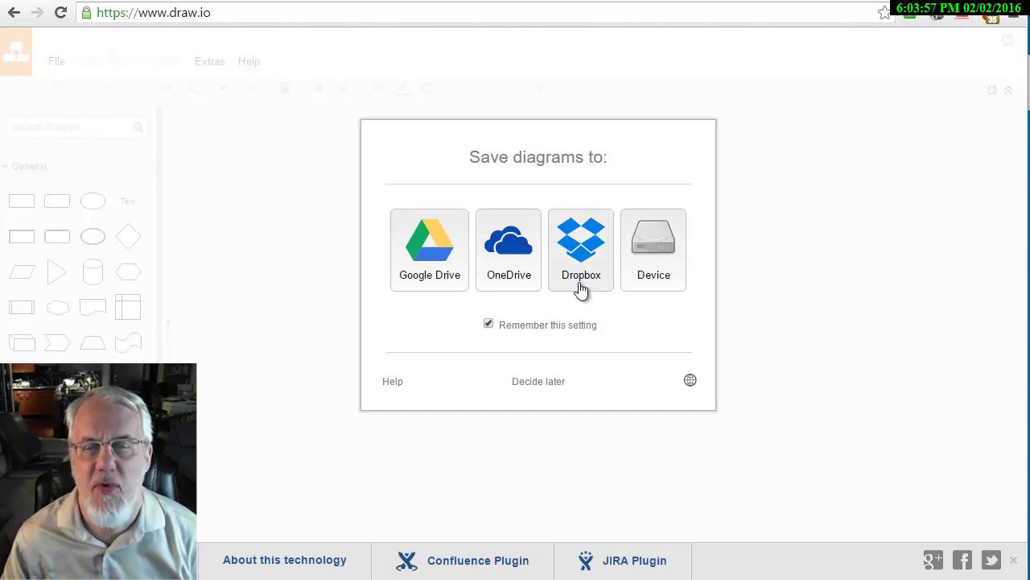
# Connect draw.io to Google Drive, open the PBN Demo diagram and scroll across its chart
pyautogui.click(426, 260)
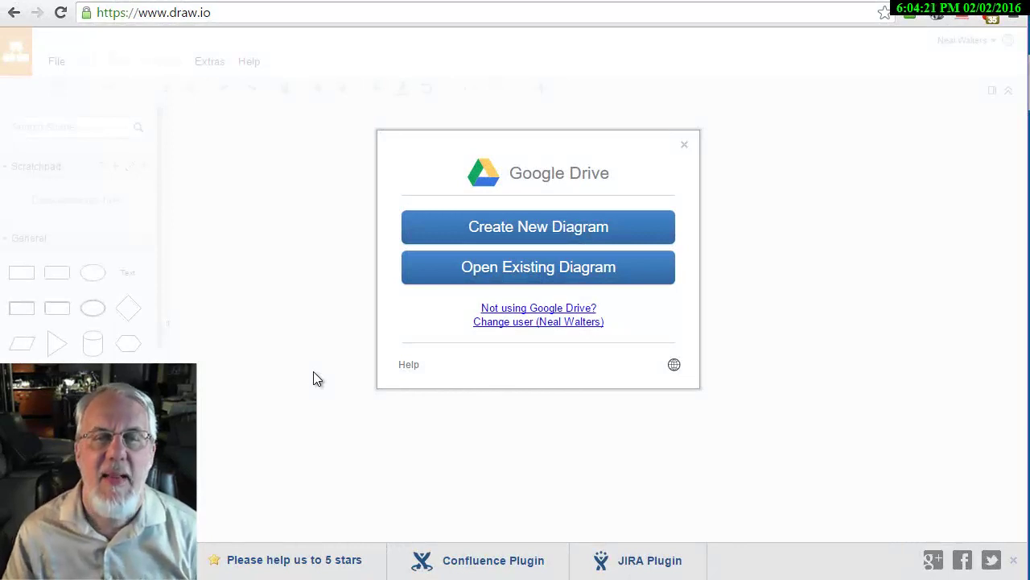
pyautogui.click(519, 272)
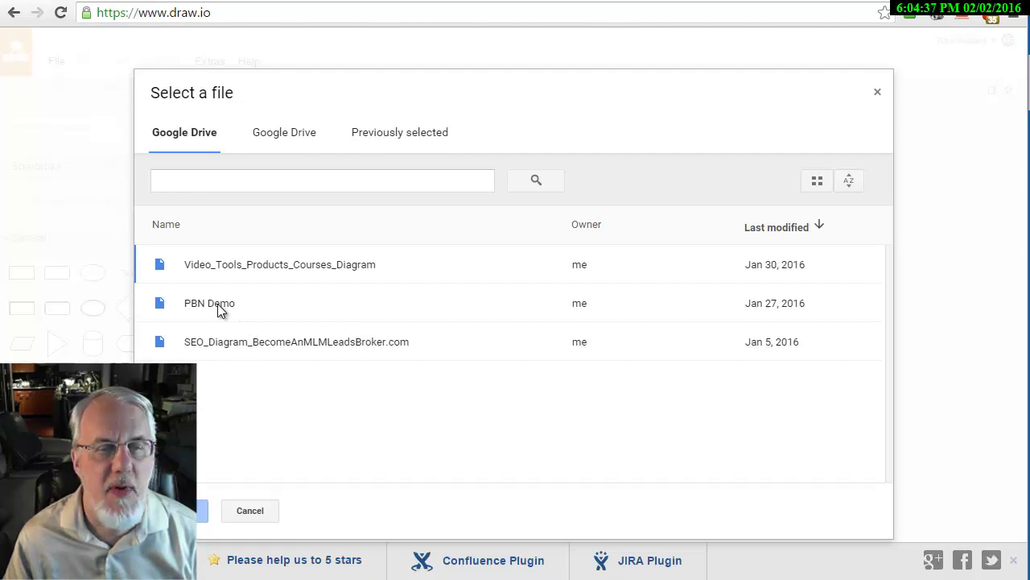
pyautogui.doubleClick(281, 302)
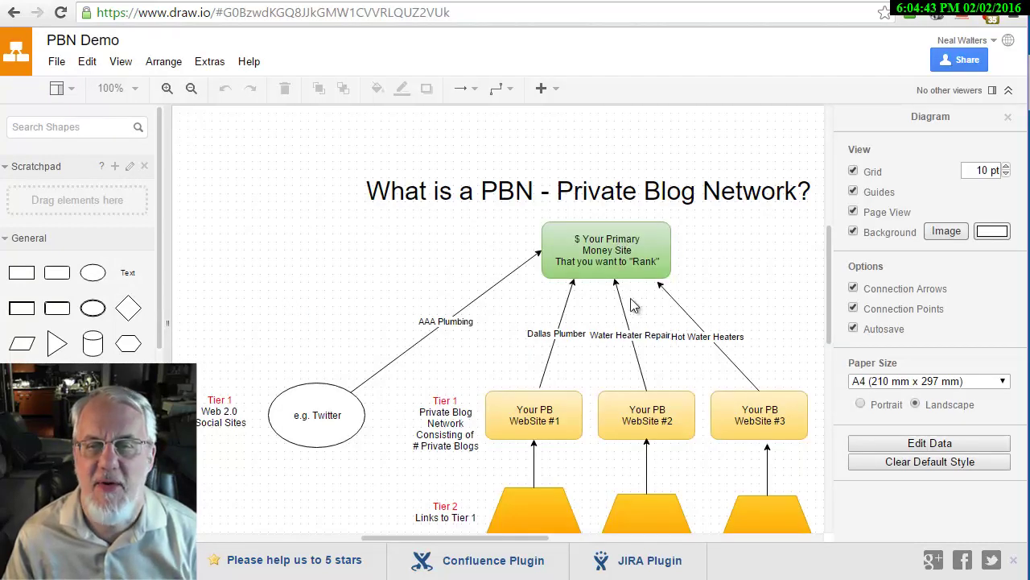
pyautogui.hscroll(5, 533, 545)
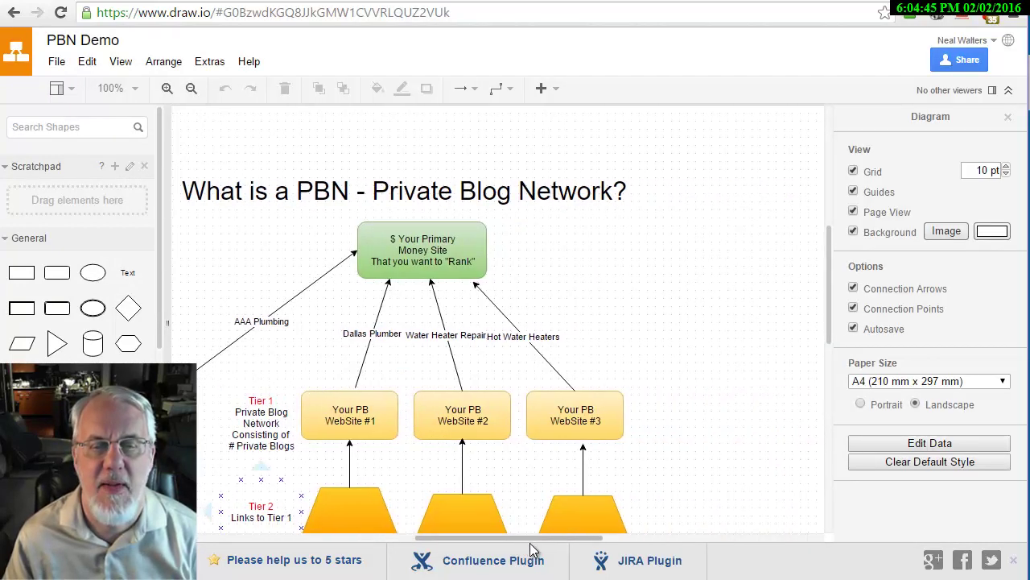
pyautogui.hscroll(-4, 531, 550)
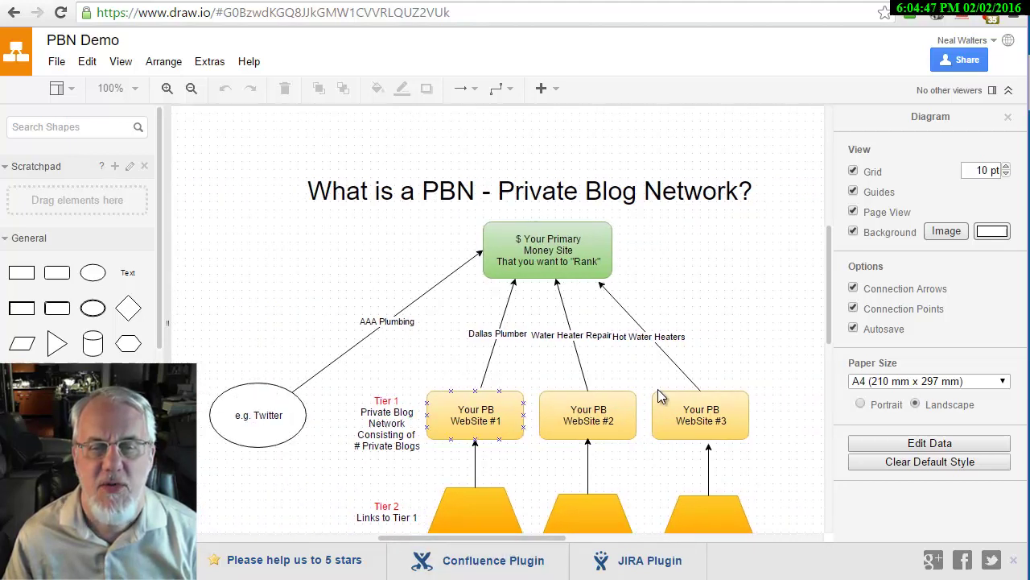
# Create a new blank diagram via File > New and save it to the DrawIO folder
pyautogui.click(54, 69)
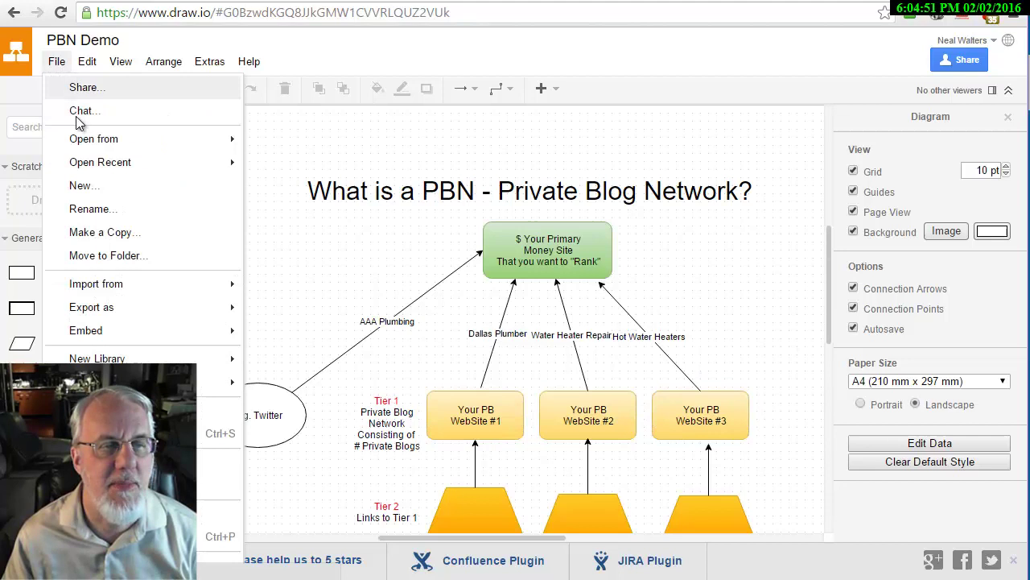
pyautogui.click(82, 186)
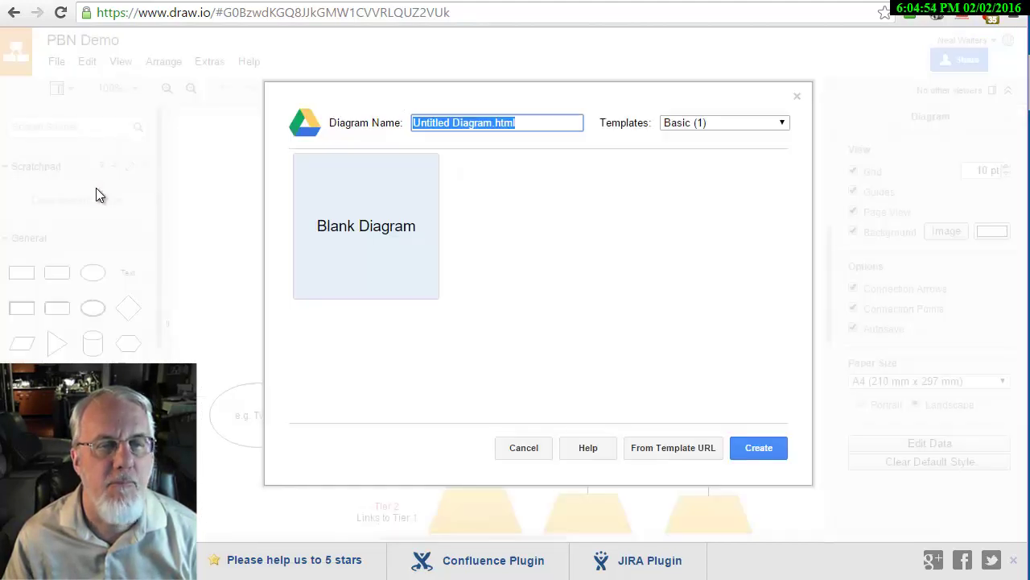
pyautogui.click(749, 451)
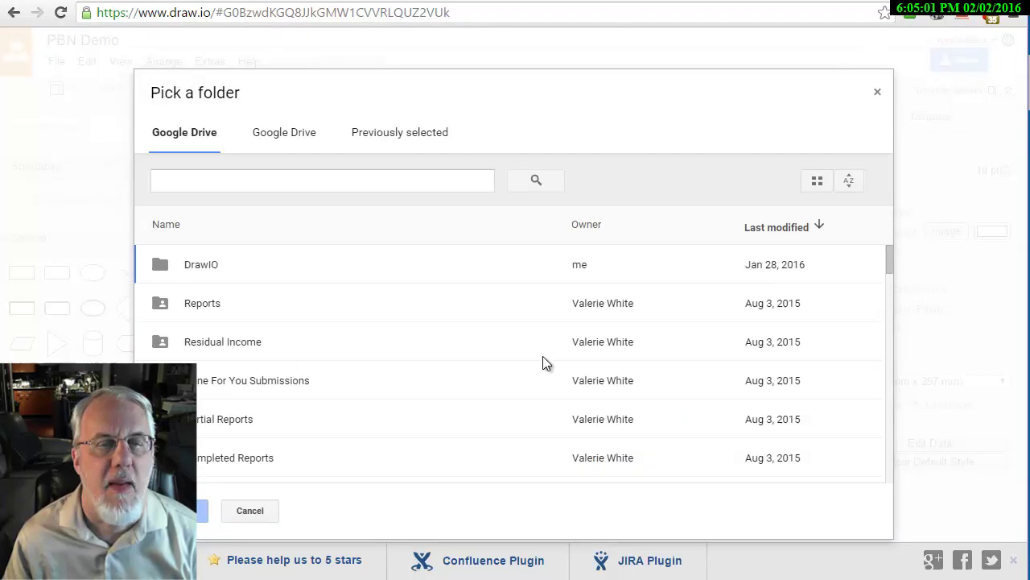
pyautogui.click(158, 268)
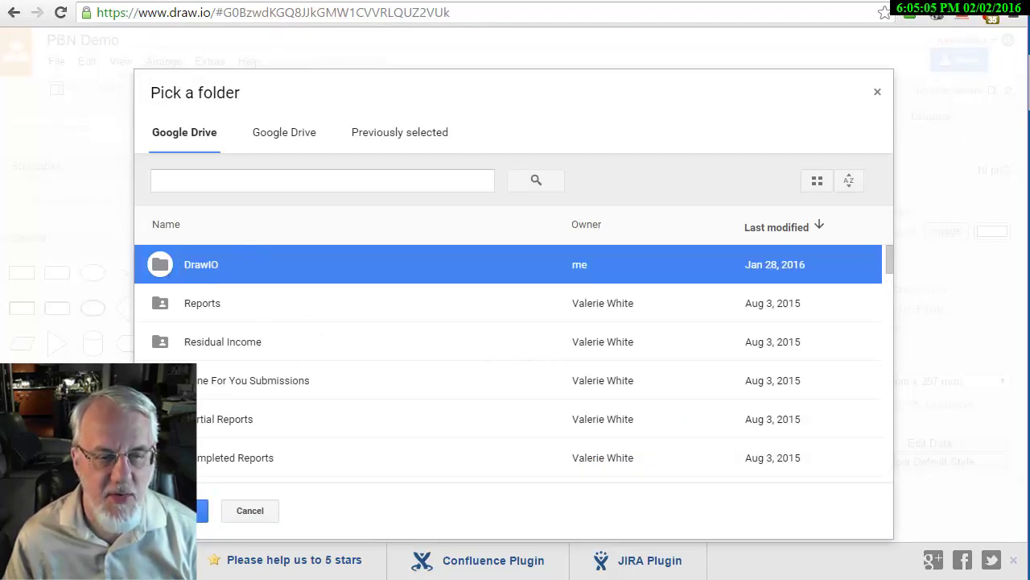
pyautogui.click(201, 510)
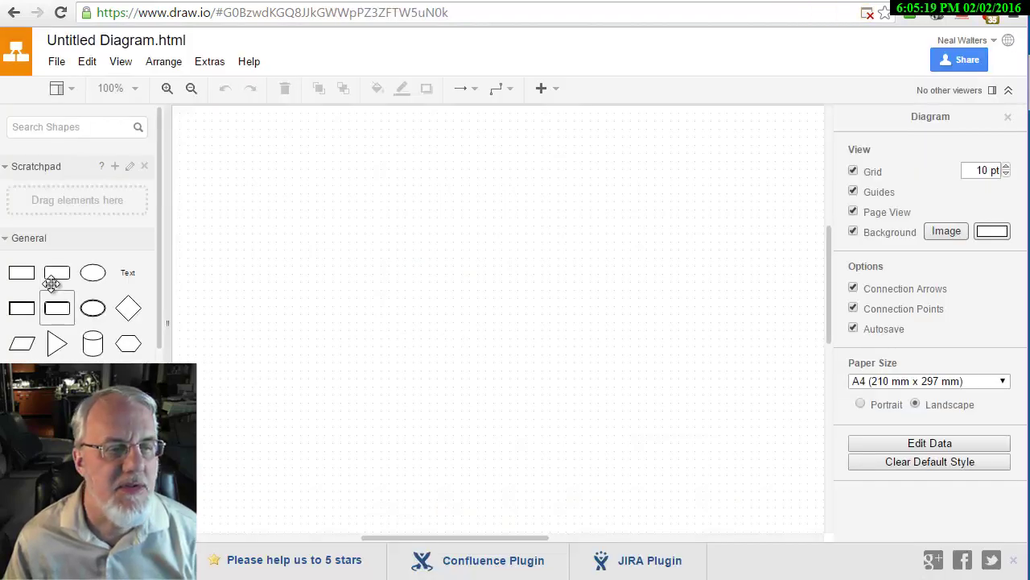
# Place a rectangle near the page's upper middle, enlarge it to 240 x 110, and style it blue gradient
pyautogui.moveTo(21, 273)
pyautogui.moveTo(20, 274); pyautogui.dragTo(362, 252)
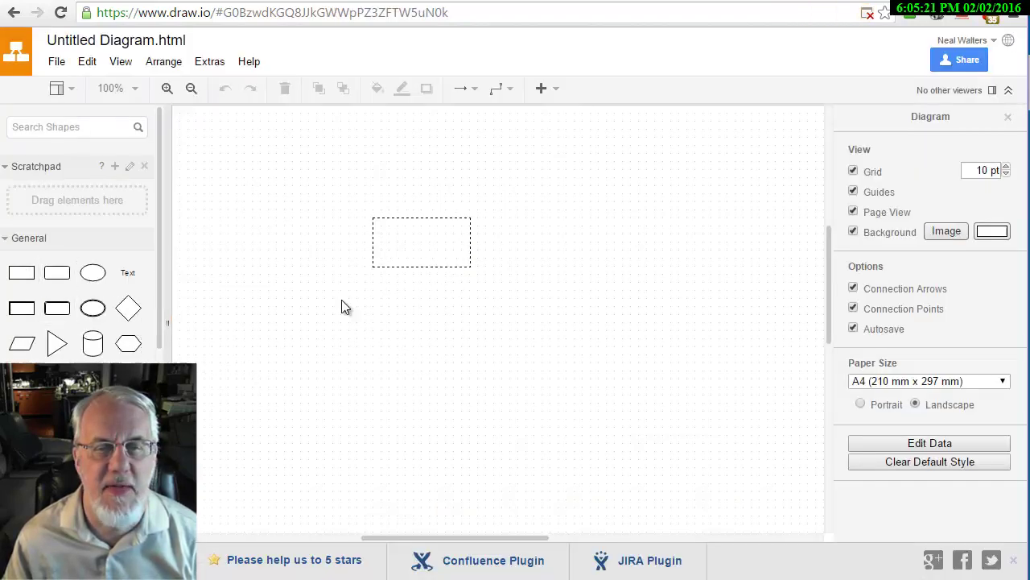
pyautogui.moveTo(342, 302); pyautogui.dragTo(346, 310)
pyautogui.moveTo(471, 266); pyautogui.dragTo(612, 346)
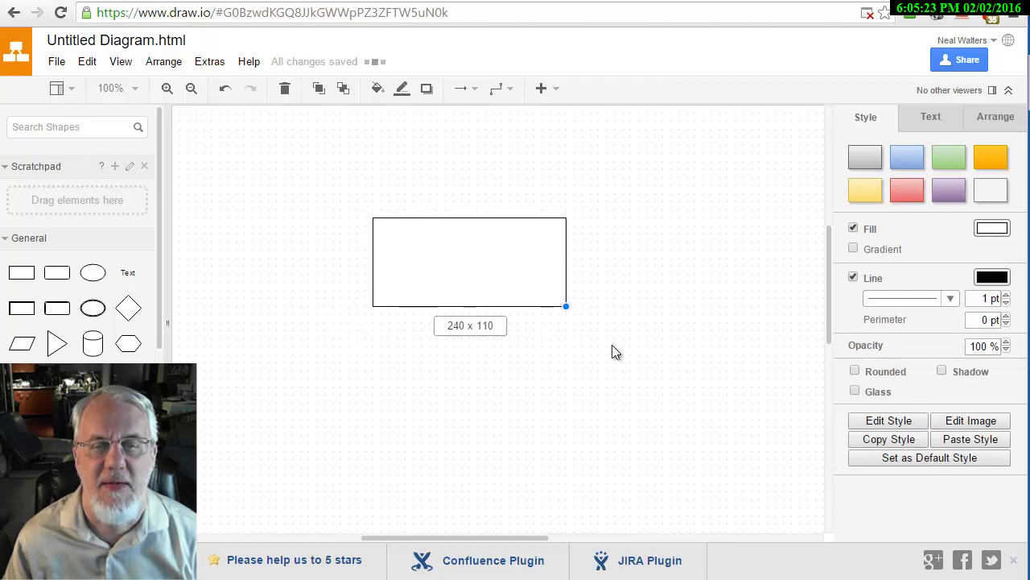
pyautogui.click(903, 158)
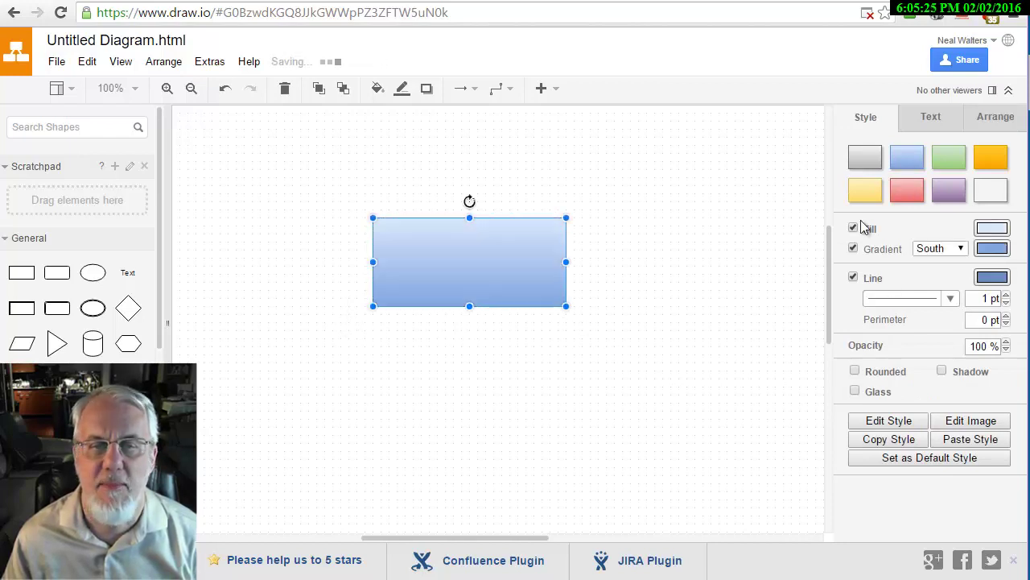
# Add a yellow-gradient 240 x 100 rectangle directly beneath the blue one
pyautogui.moveTo(21, 274); pyautogui.dragTo(413, 379)
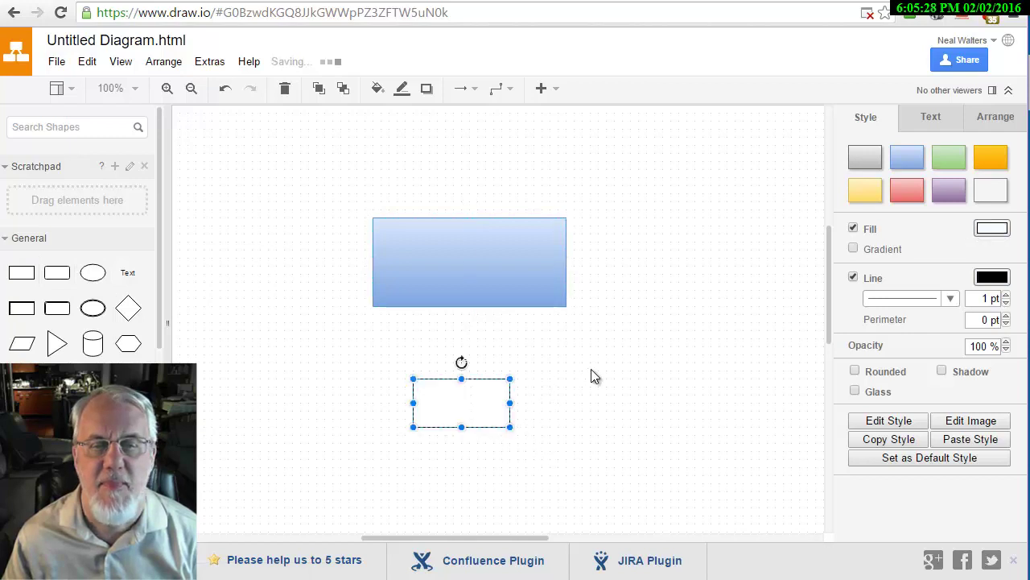
pyautogui.click(865, 190)
pyautogui.moveTo(509, 425); pyautogui.dragTo(607, 456)
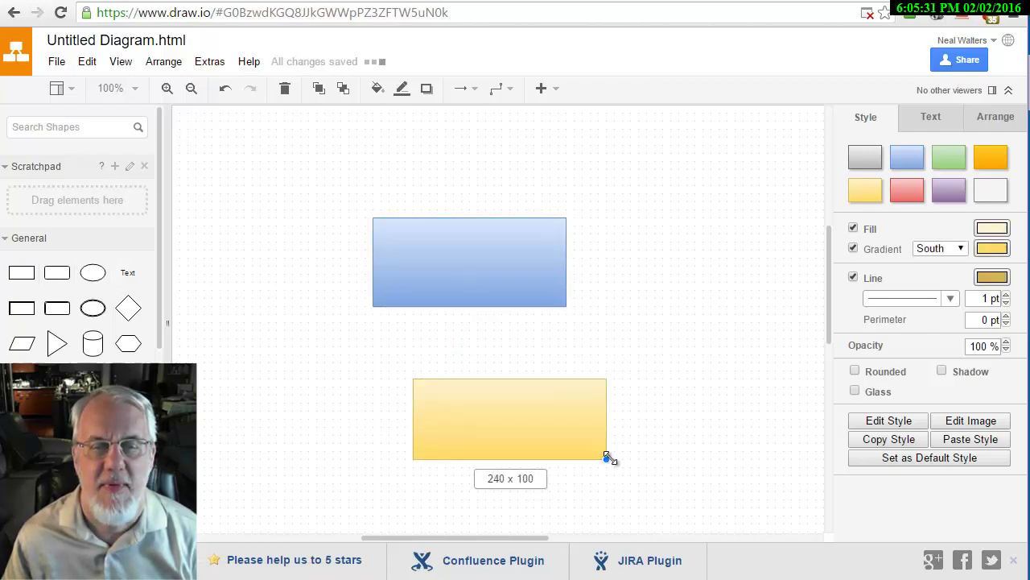
pyautogui.moveTo(551, 435); pyautogui.dragTo(522, 403)
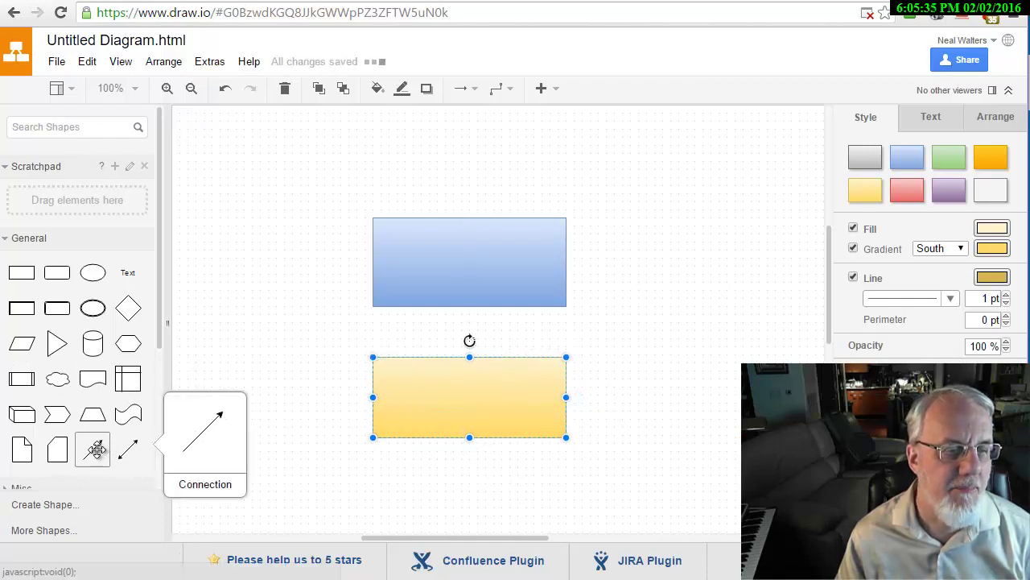
# Add a connector running from the blue box's bottom to the yellow box
pyautogui.moveTo(99, 448); pyautogui.dragTo(249, 336)
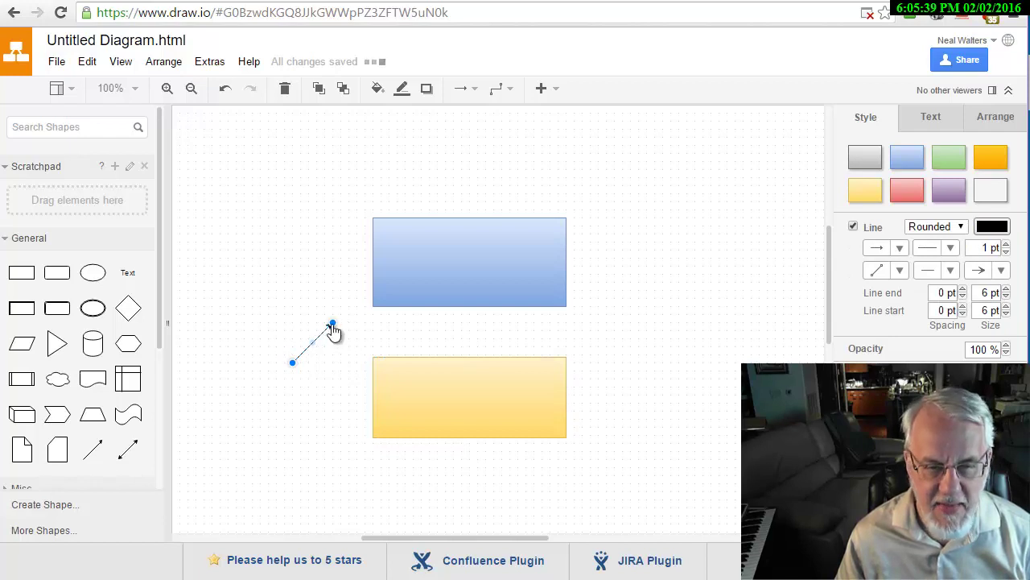
pyautogui.moveTo(333, 325); pyautogui.dragTo(476, 356)
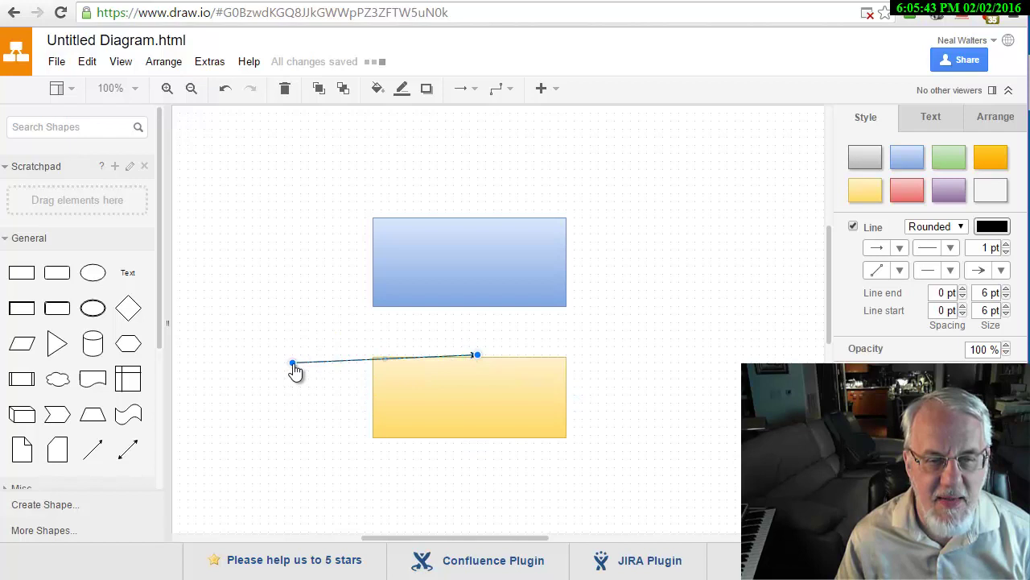
pyautogui.moveTo(295, 364); pyautogui.dragTo(454, 239)
pyautogui.click(608, 334)
# Reposition both boxes, delete an accidental duplicate, and reattach the arrowhead to the yellow box's top
pyautogui.moveTo(511, 378); pyautogui.dragTo(651, 420)
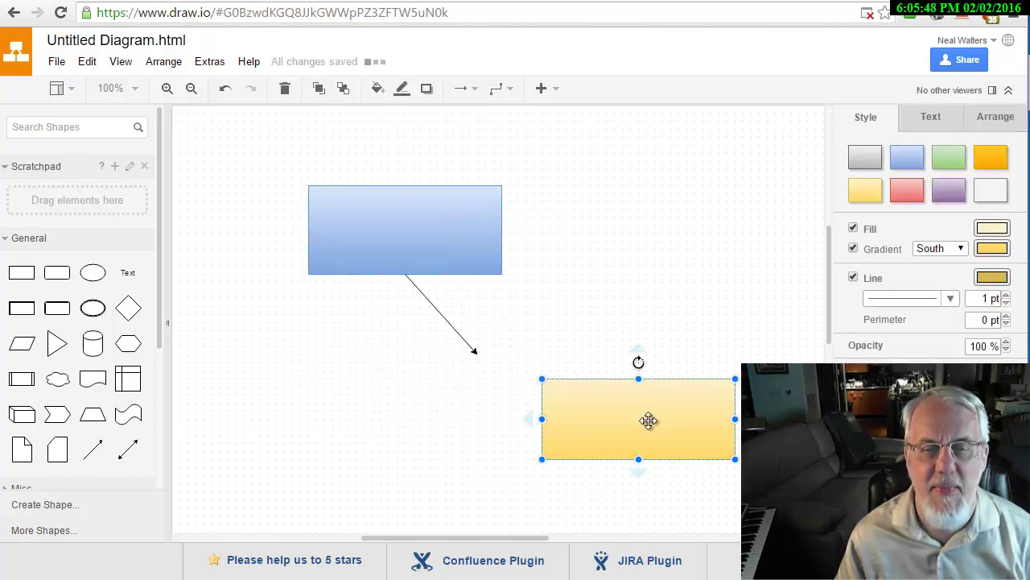
pyautogui.moveTo(567, 424); pyautogui.dragTo(467, 401)
pyautogui.click(476, 356)
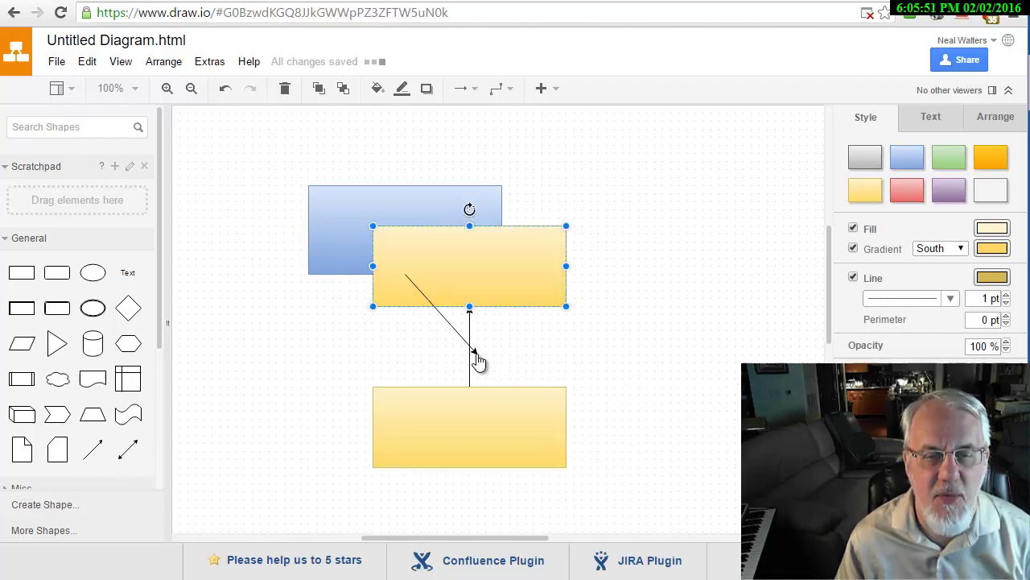
pyautogui.press('Delete')
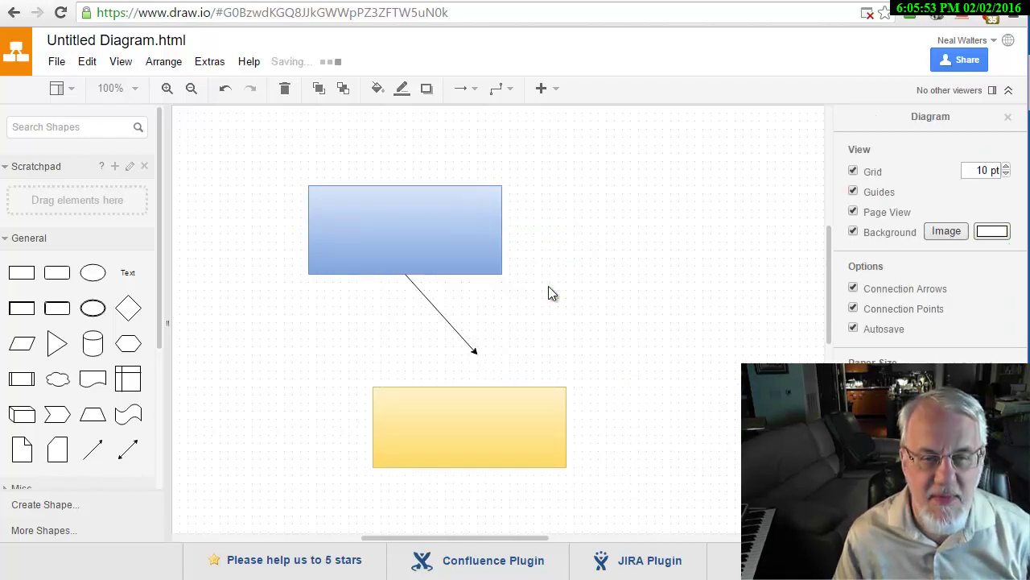
pyautogui.click(474, 354)
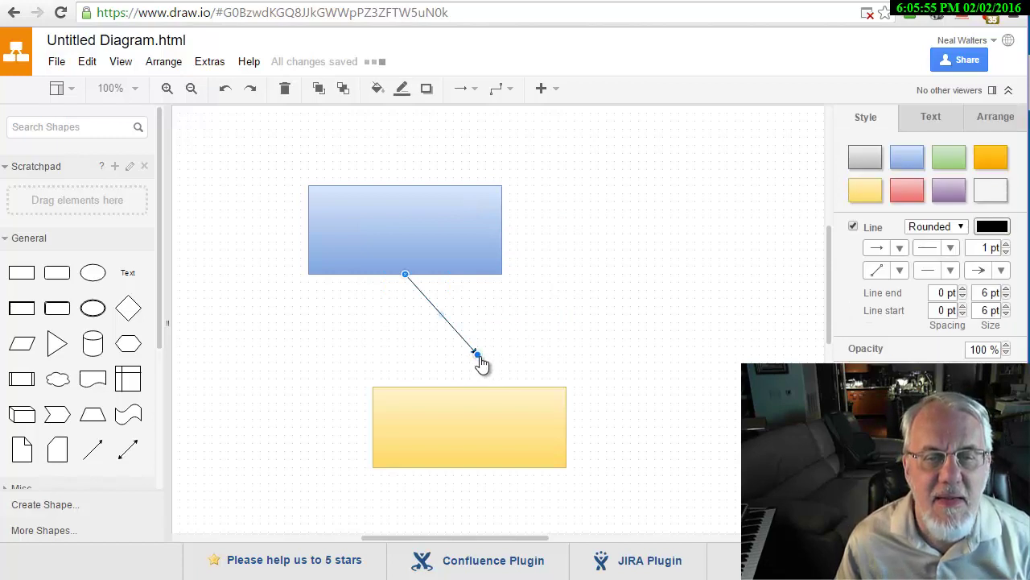
pyautogui.moveTo(479, 360); pyautogui.dragTo(476, 386)
# Rearrange the boxes so the blue box sits directly above the yellow one
pyautogui.moveTo(508, 419); pyautogui.dragTo(413, 402)
pyautogui.moveTo(424, 242); pyautogui.dragTo(609, 217)
pyautogui.moveTo(434, 411); pyautogui.dragTo(467, 421)
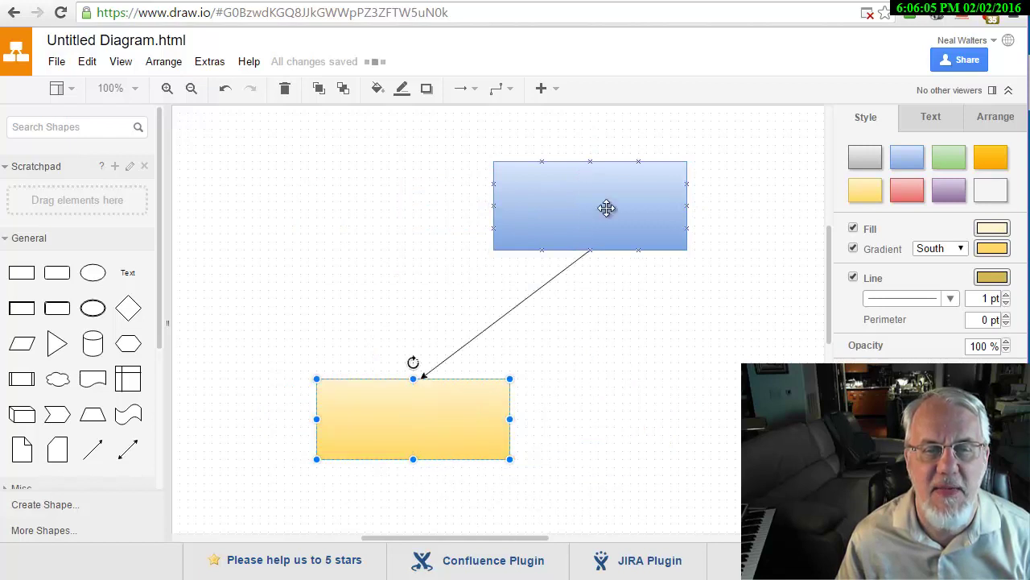
pyautogui.moveTo(604, 207); pyautogui.dragTo(332, 233)
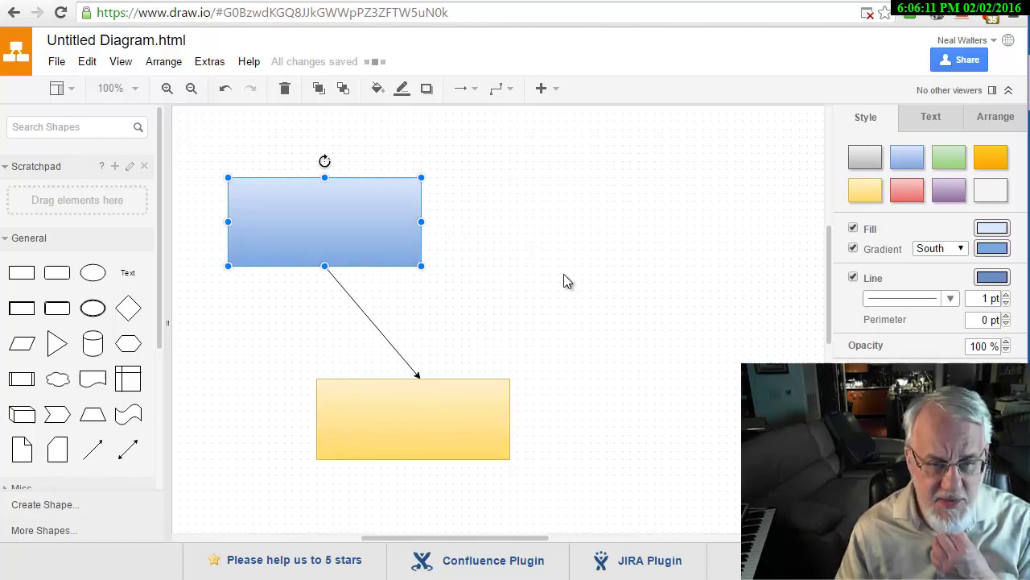
pyautogui.moveTo(346, 224); pyautogui.dragTo(402, 226)
# Label the blue box 'My Company' and the yellow box 'Finance Department'
pyautogui.doubleClick(393, 228)
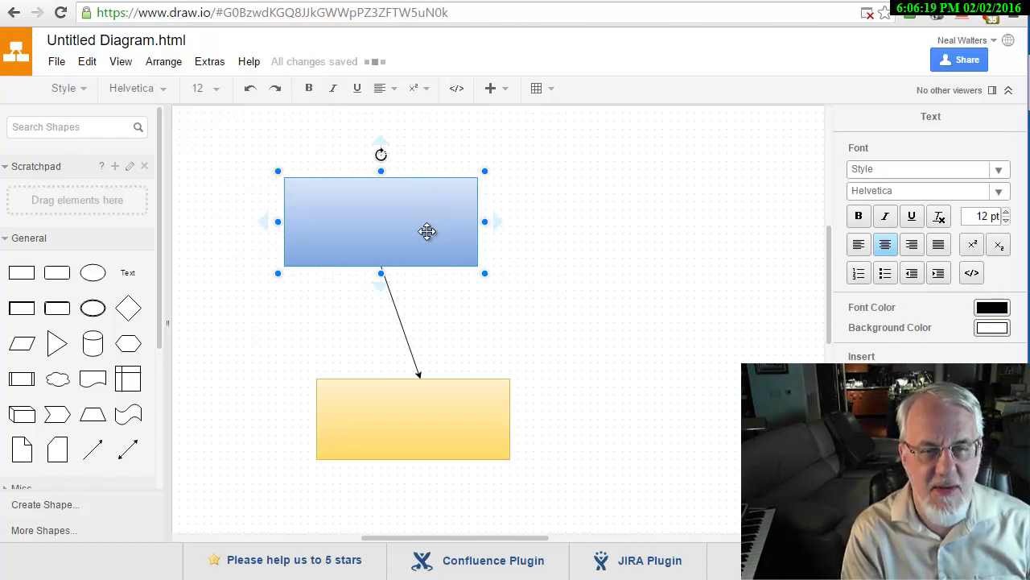
pyautogui.write('My')
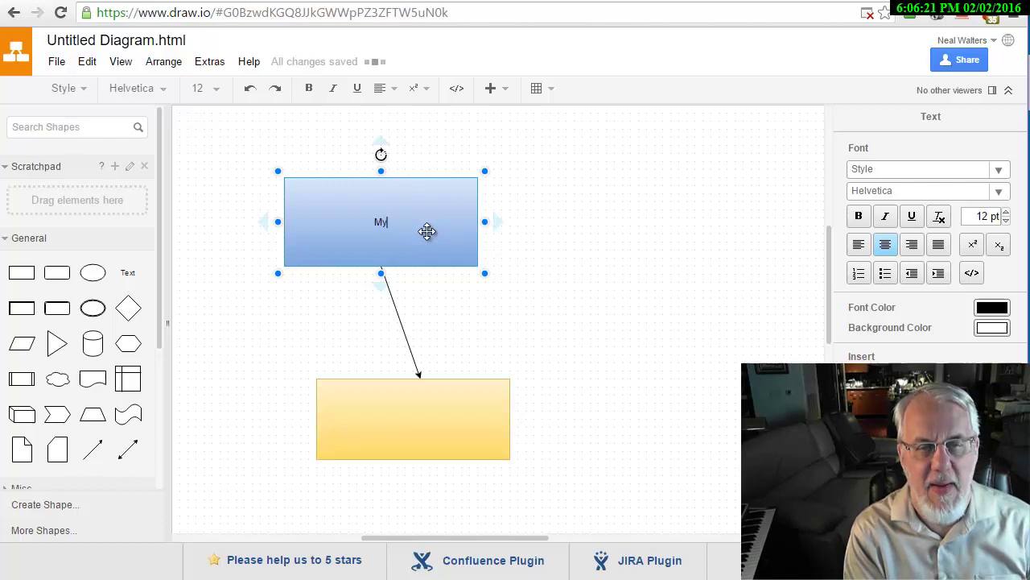
pyautogui.write(' Company')
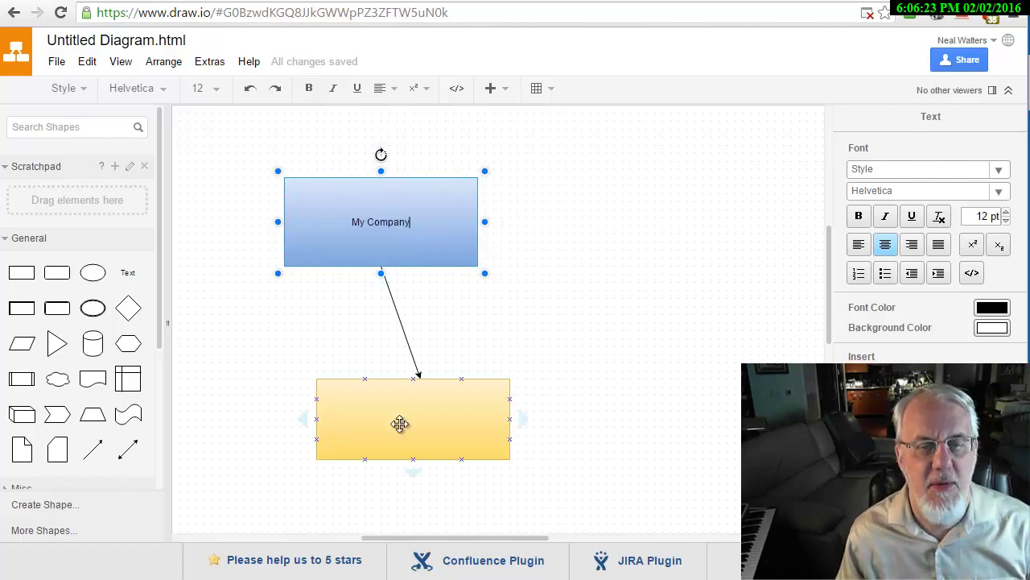
pyautogui.doubleClick(402, 425)
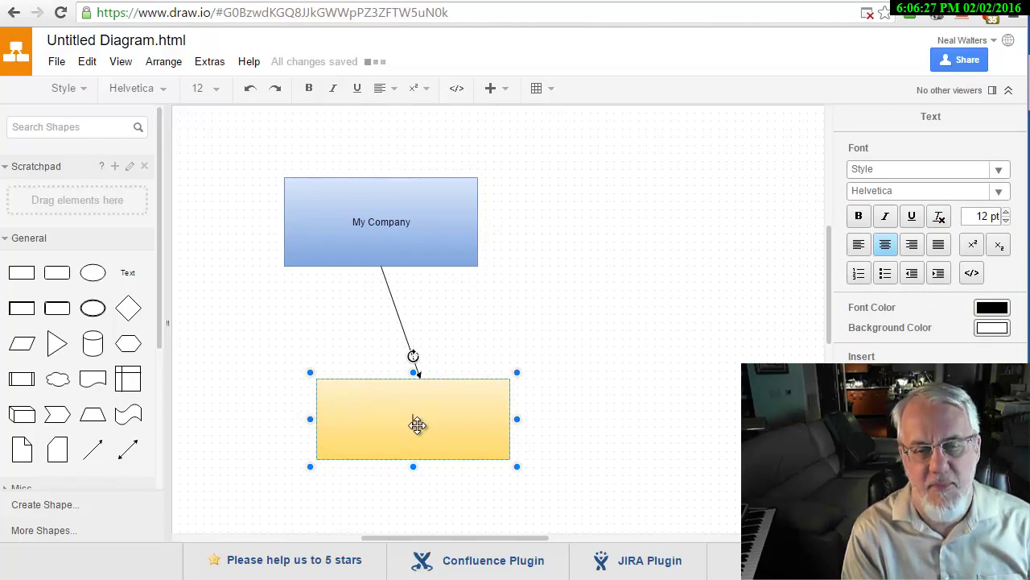
pyautogui.write('Finance Department')
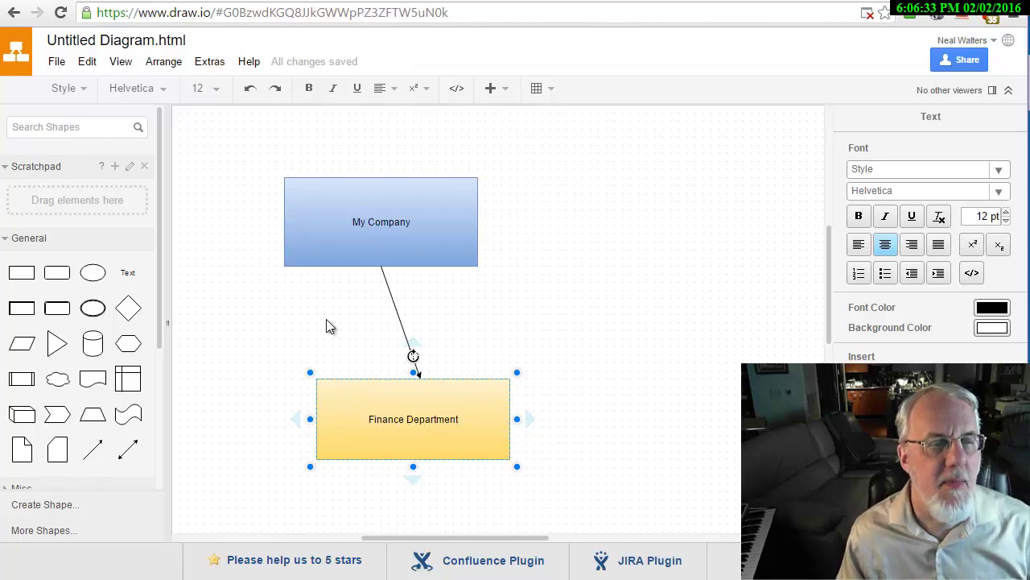
# Add a new rectangle to the right labelled 'Sales Department'
pyautogui.moveTo(22, 272); pyautogui.dragTo(652, 386)
pyautogui.doubleClick(662, 395)
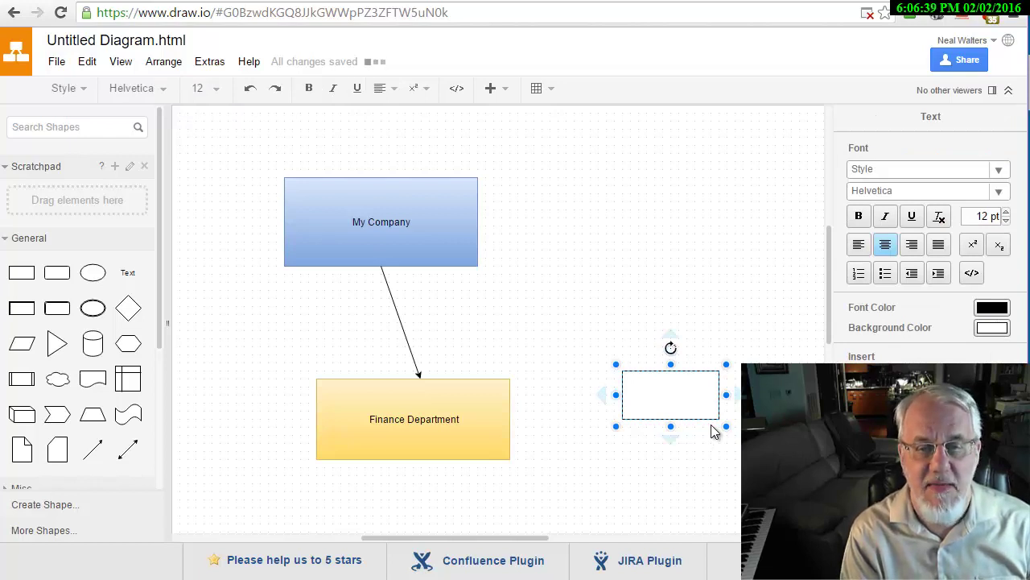
pyautogui.write('Sales Department')
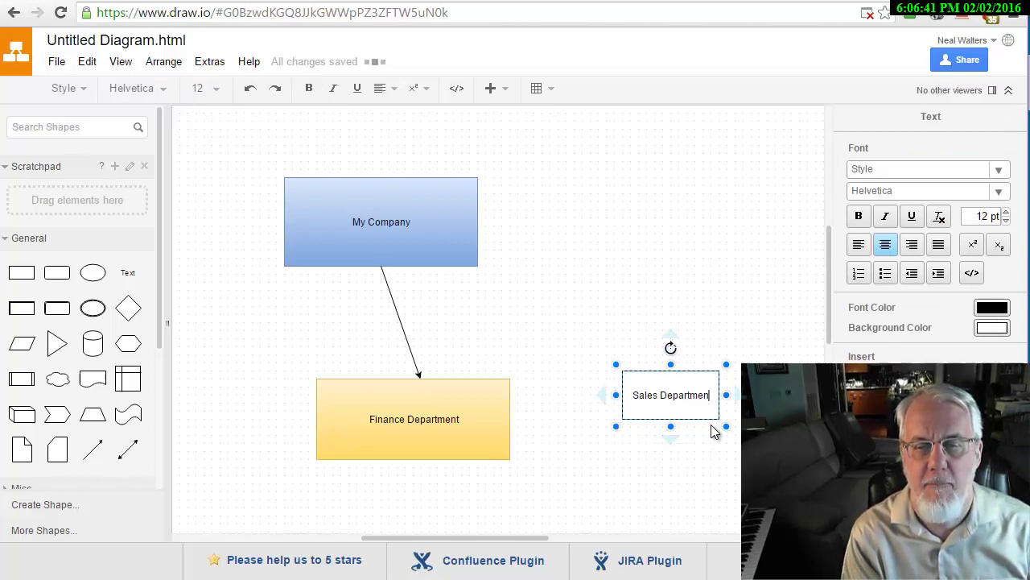
pyautogui.click(682, 227)
# Shrink Finance Department to 180 x 80 and move Sales Department beside it
pyautogui.click(508, 456)
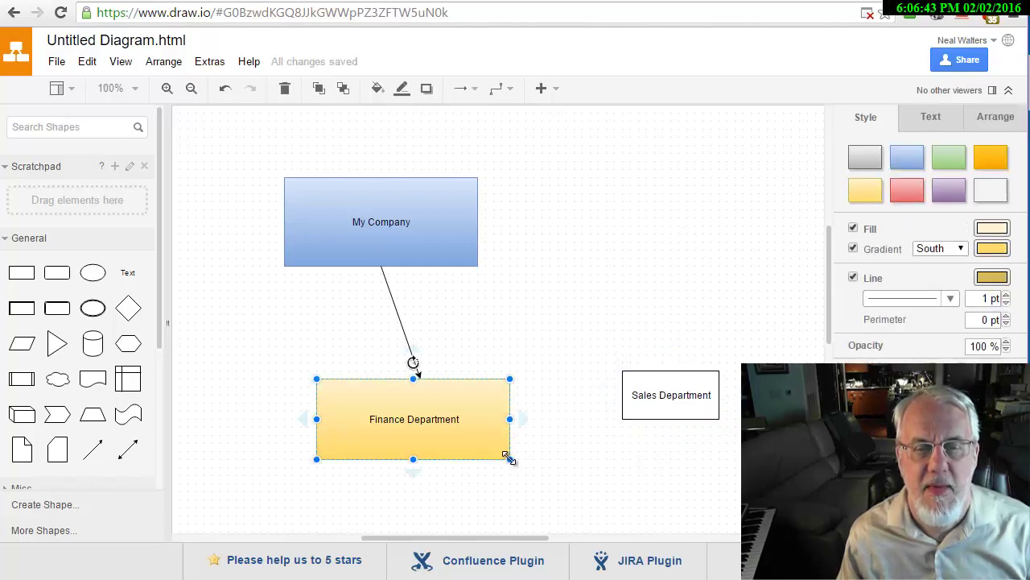
pyautogui.moveTo(508, 456); pyautogui.dragTo(335, 385)
pyautogui.moveTo(670, 407); pyautogui.dragTo(494, 411)
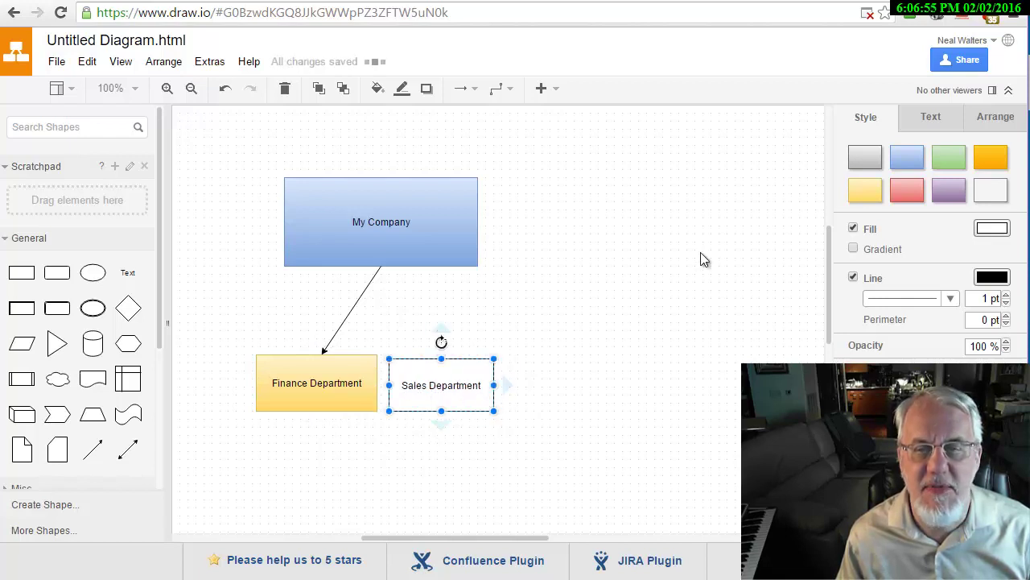
# Make Sales Department yellow and duplicate the arrow to link My Company to it
pyautogui.click(866, 190)
pyautogui.click(351, 308)
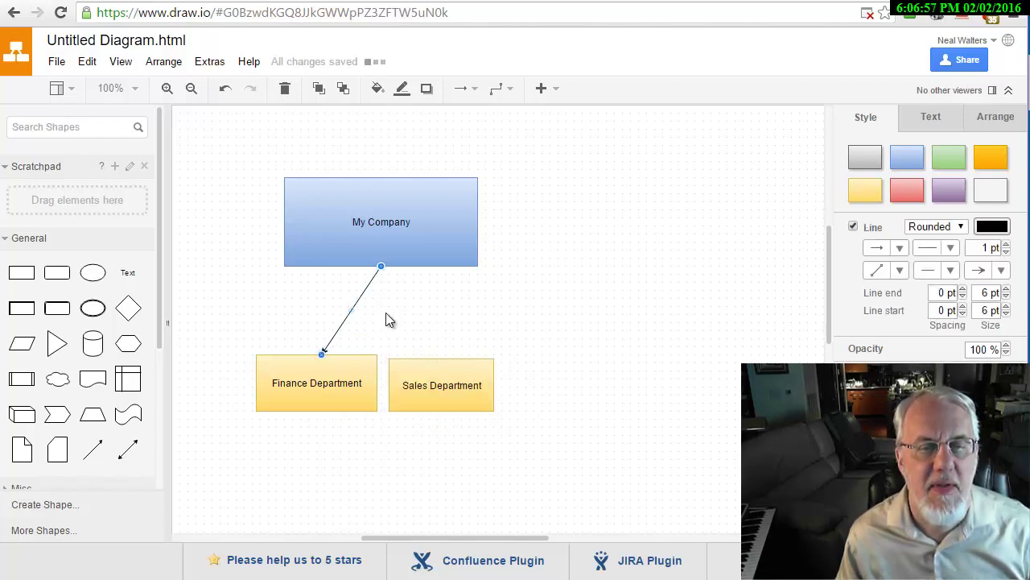
pyautogui.hotkey('ctrl', 'd')
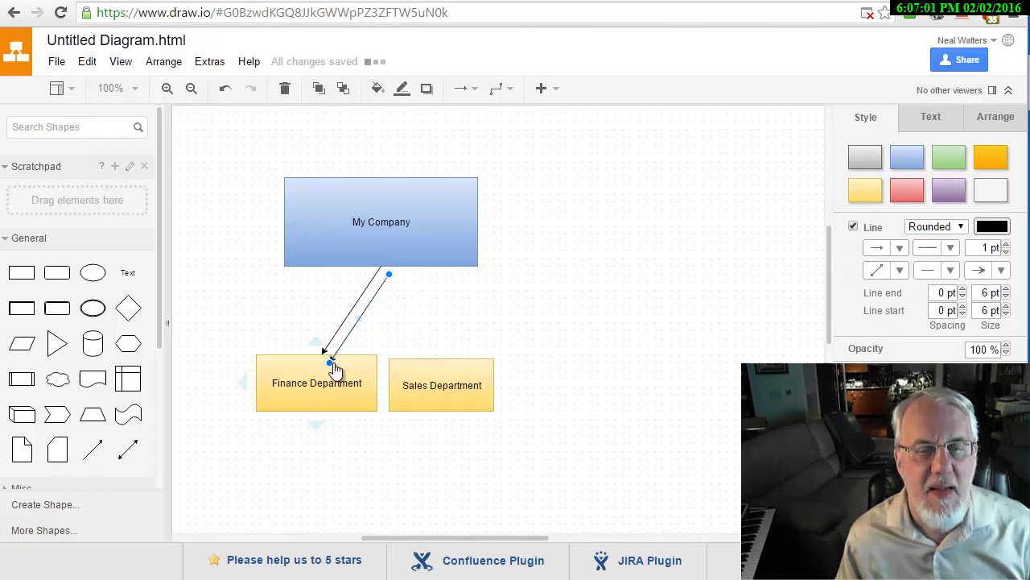
pyautogui.moveTo(334, 367); pyautogui.dragTo(441, 360)
pyautogui.moveTo(389, 278); pyautogui.dragTo(383, 268)
# Shift Sales Department right and centre My Company above both departments
pyautogui.moveTo(390, 222); pyautogui.dragTo(306, 206)
pyautogui.moveTo(402, 387); pyautogui.dragTo(435, 392)
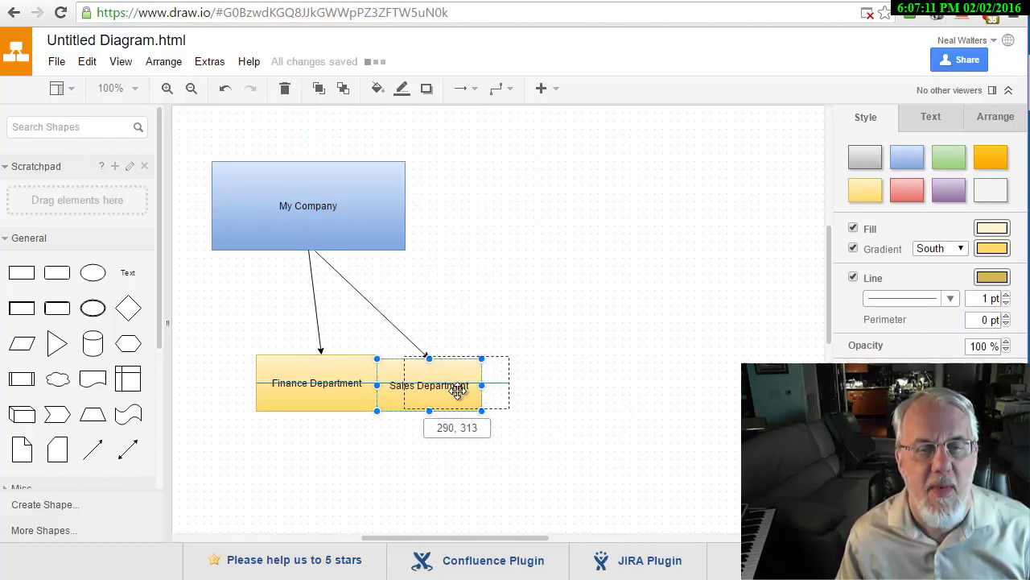
pyautogui.moveTo(457, 390); pyautogui.dragTo(457, 390)
pyautogui.moveTo(327, 214); pyautogui.dragTo(399, 230)
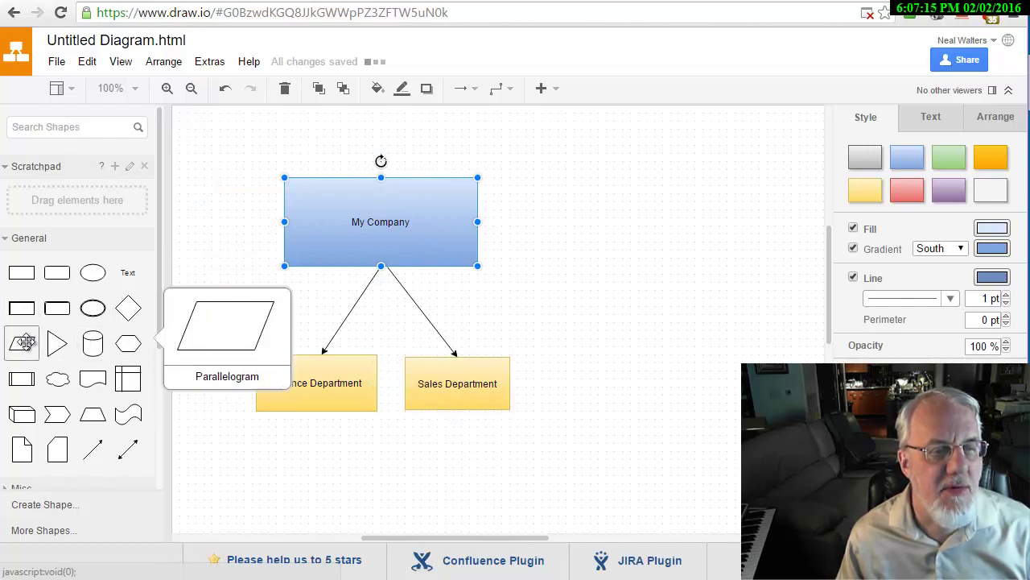
# Place a parallelogram at right, a cloud at lower right, a cylinder beside My Company, and a rhombus
pyautogui.moveTo(24, 343); pyautogui.dragTo(651, 285)
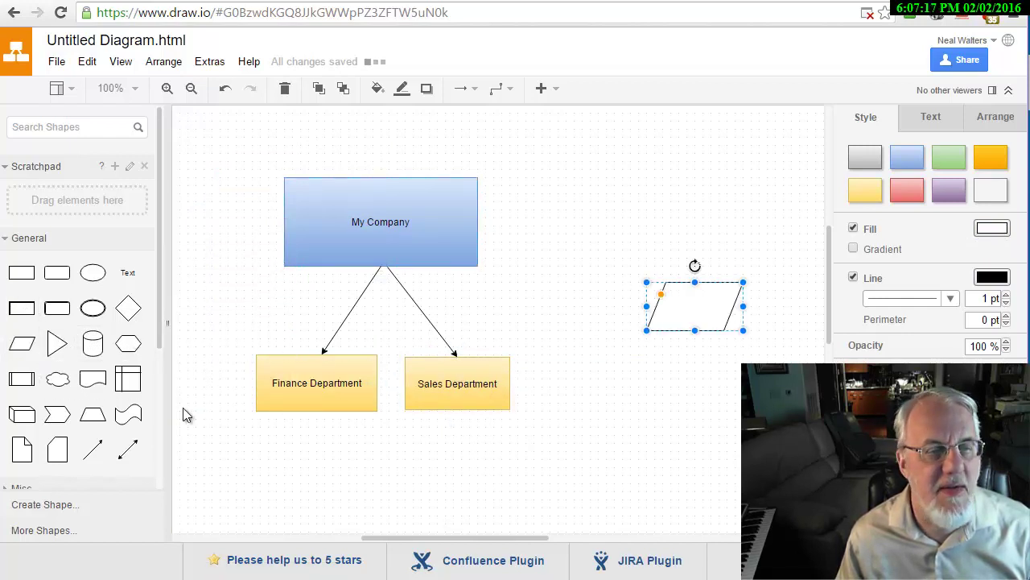
pyautogui.moveTo(57, 378); pyautogui.dragTo(728, 406)
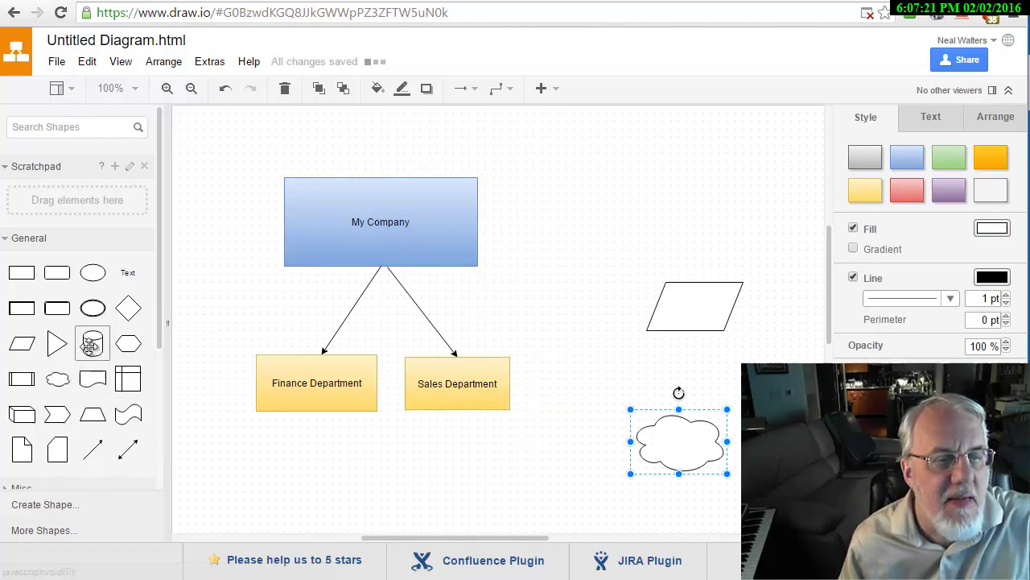
pyautogui.moveTo(89, 343); pyautogui.dragTo(517, 210)
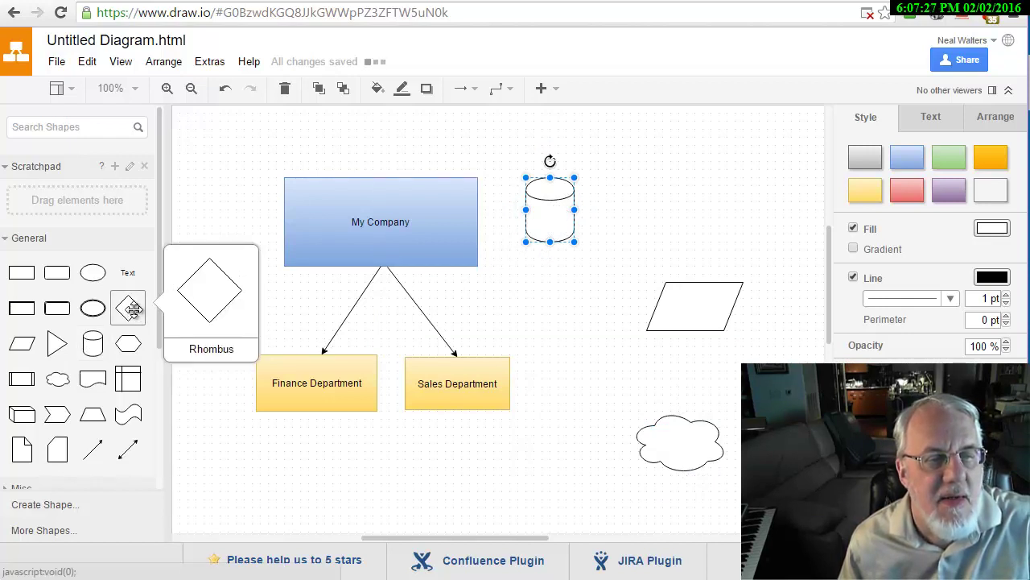
pyautogui.moveTo(131, 308); pyautogui.dragTo(644, 182)
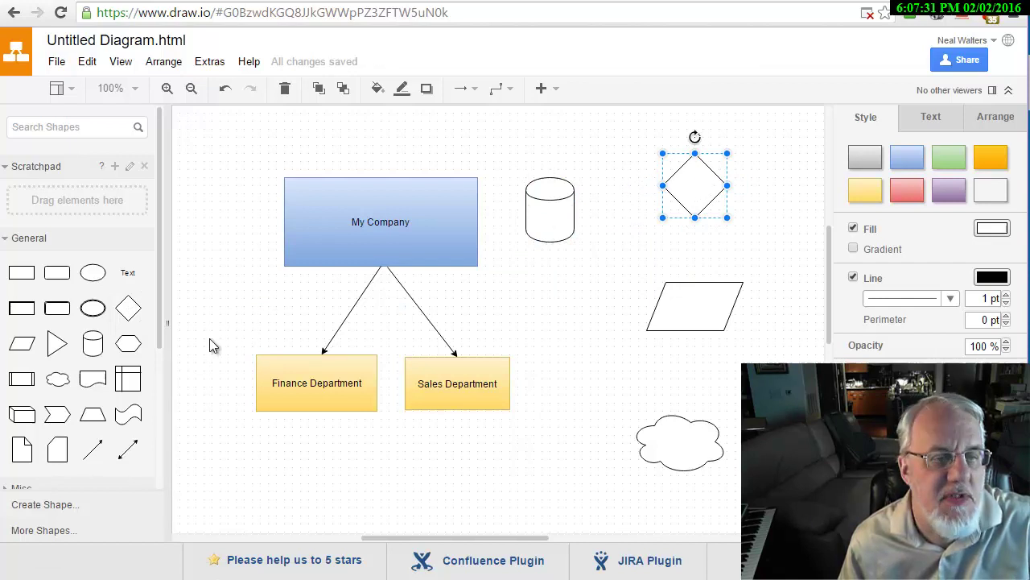
# Scroll down the shape sidebar and expand the Arrows library
pyautogui.moveTo(158, 310); pyautogui.dragTo(160, 392)
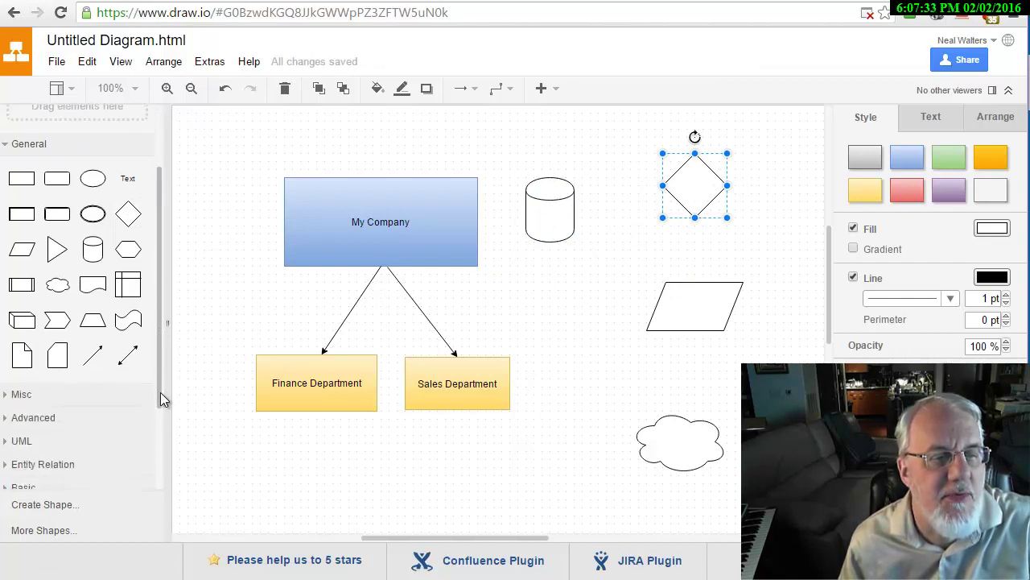
pyautogui.scroll(-1, 134, 448)
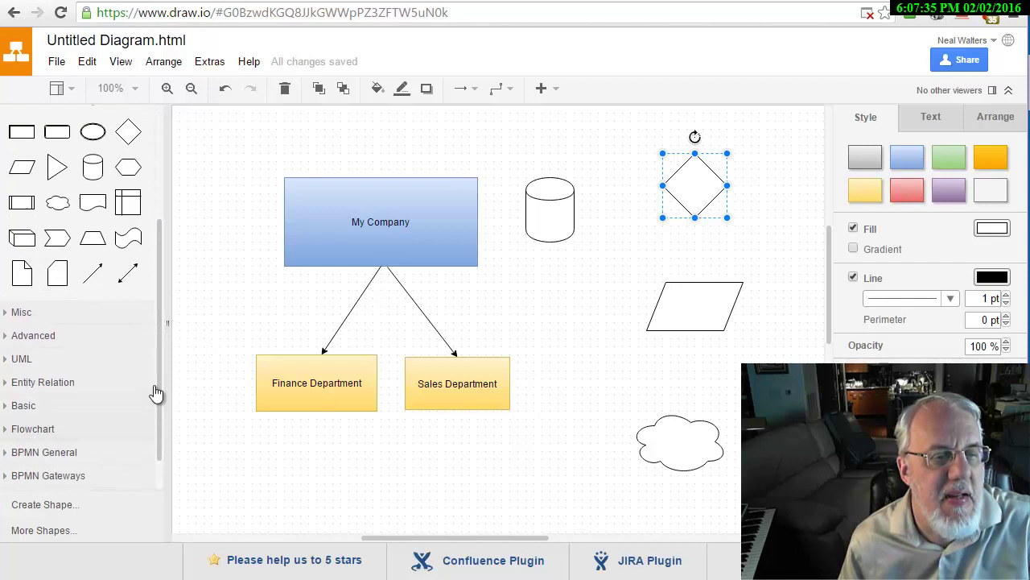
pyautogui.moveTo(159, 352); pyautogui.dragTo(159, 474)
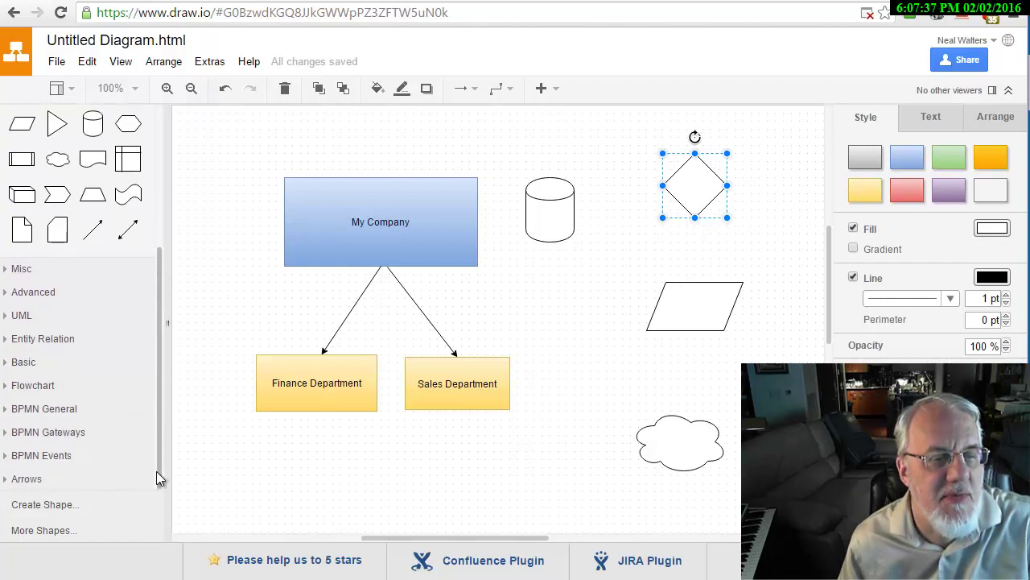
pyautogui.click(28, 483)
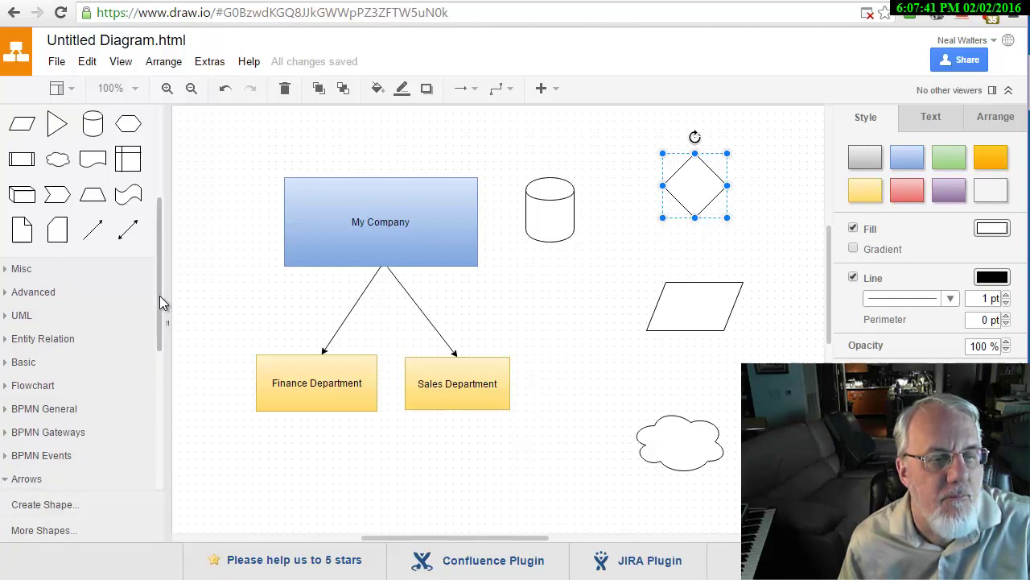
pyautogui.moveTo(160, 295); pyautogui.dragTo(160, 423)
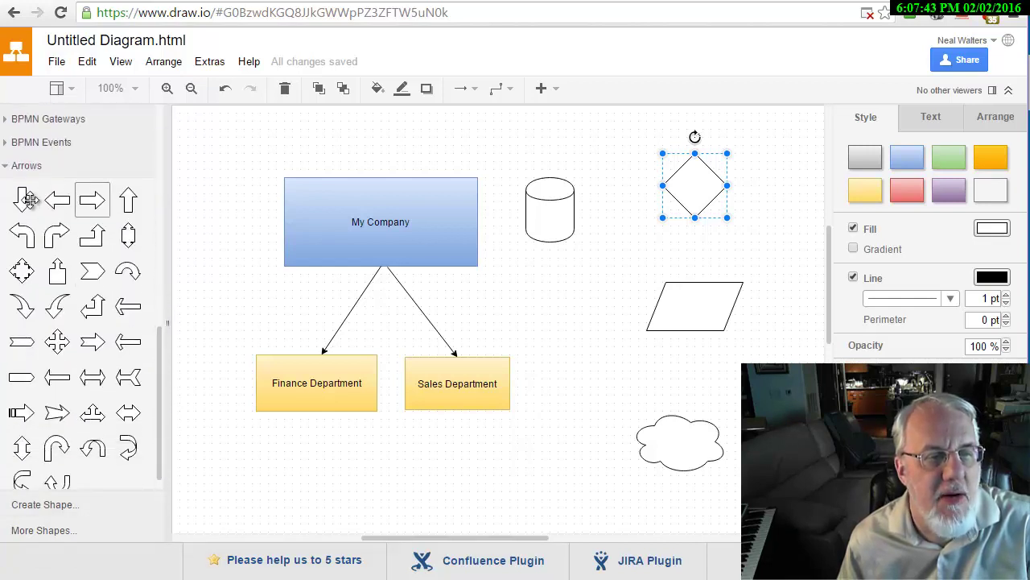
# Add a big down arrow, move the cloud below Sales Department and the parallelogram lower right
pyautogui.moveTo(237, 388); pyautogui.dragTo(541, 367)
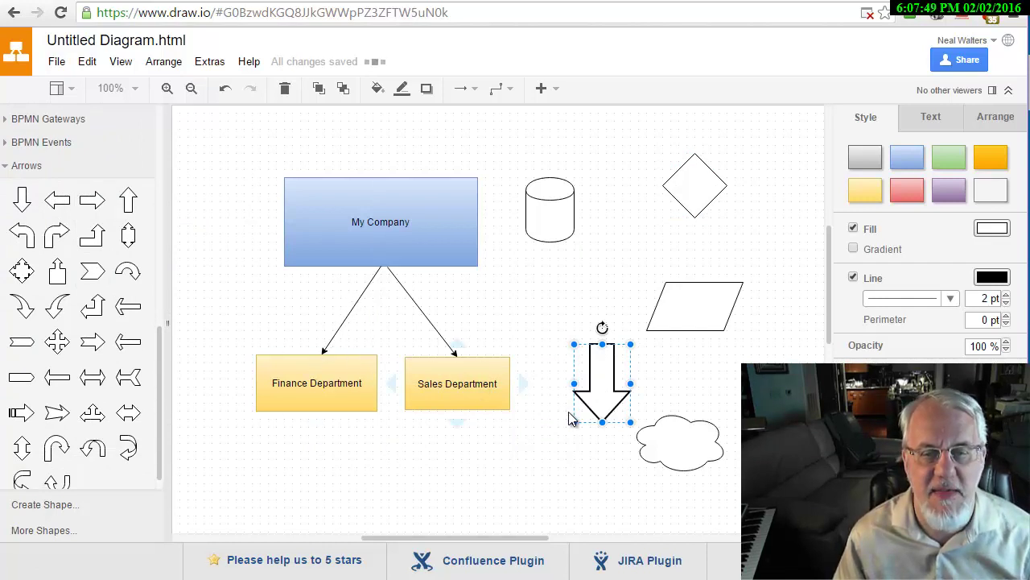
pyautogui.click(672, 310)
pyautogui.moveTo(657, 430); pyautogui.dragTo(510, 439)
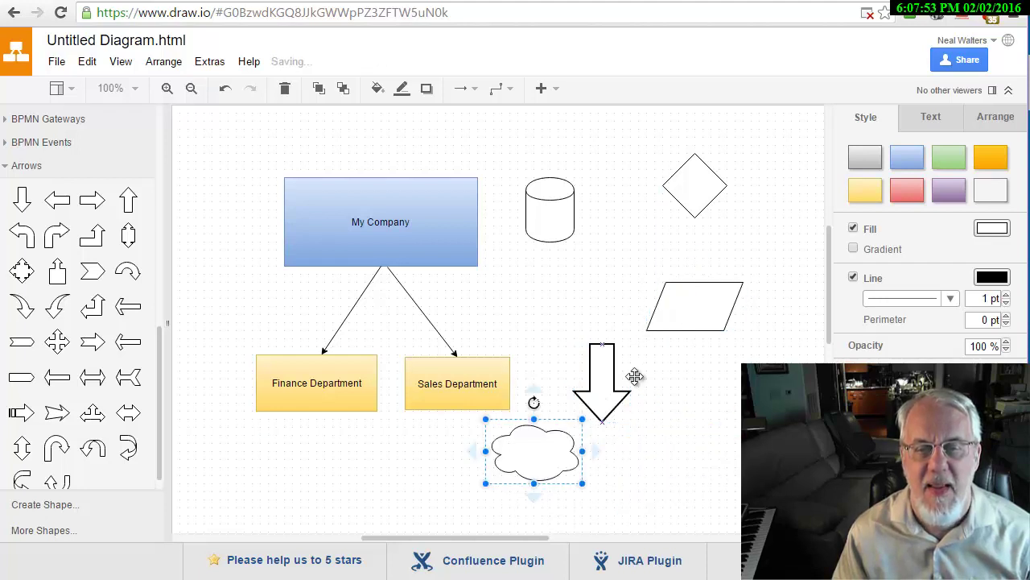
pyautogui.moveTo(694, 318); pyautogui.dragTo(759, 455)
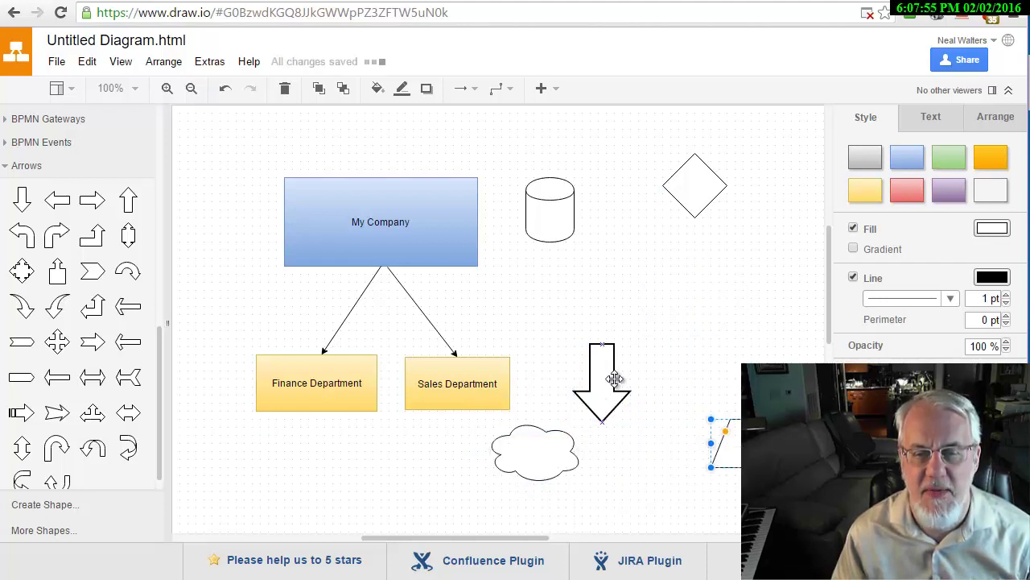
pyautogui.moveTo(601, 367); pyautogui.dragTo(641, 404)
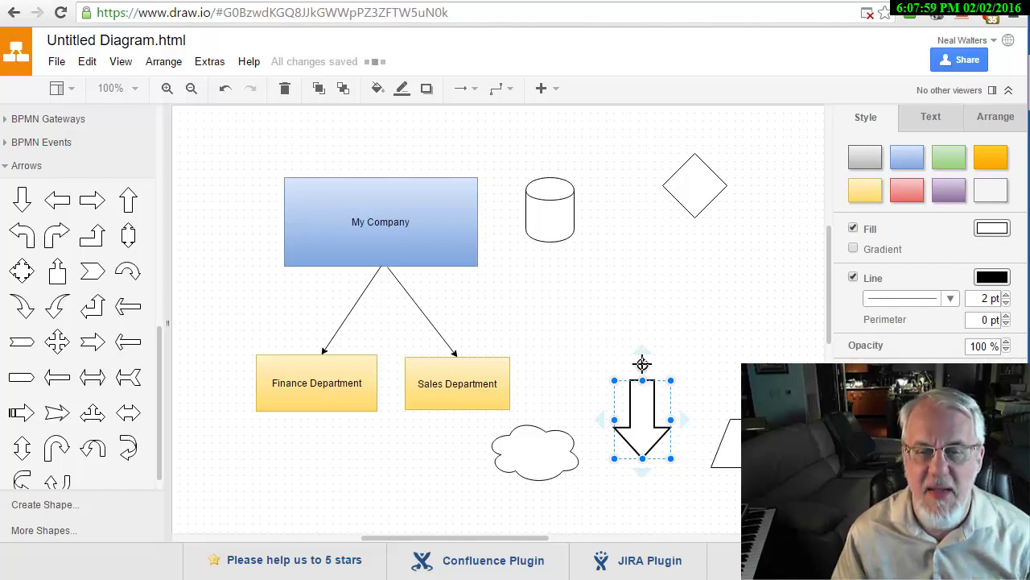
# Rotate the big arrow to point left toward the cloud and shorten it to clear the parallelogram
pyautogui.moveTo(643, 365); pyautogui.dragTo(697, 417)
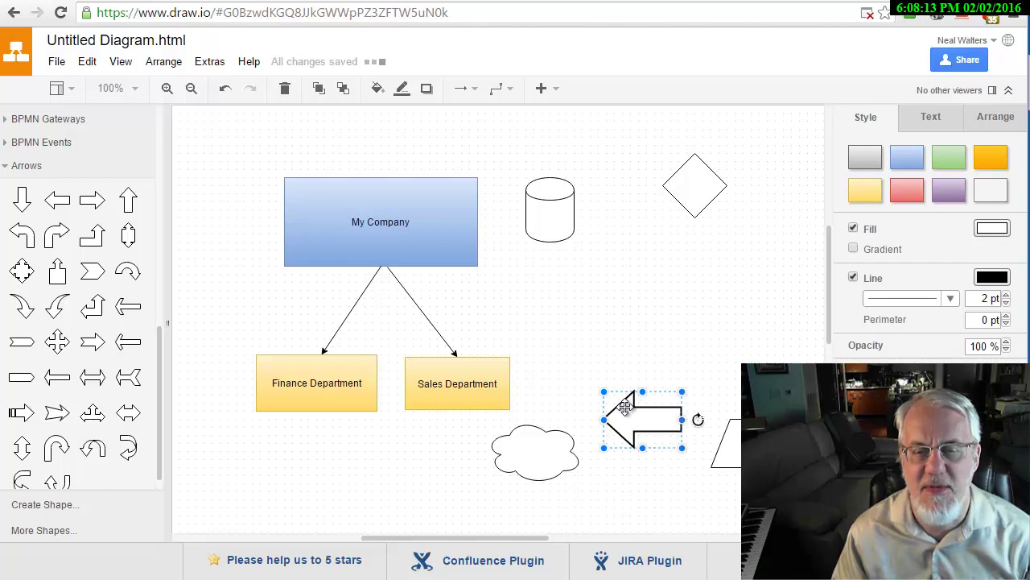
pyautogui.moveTo(628, 419); pyautogui.dragTo(738, 452)
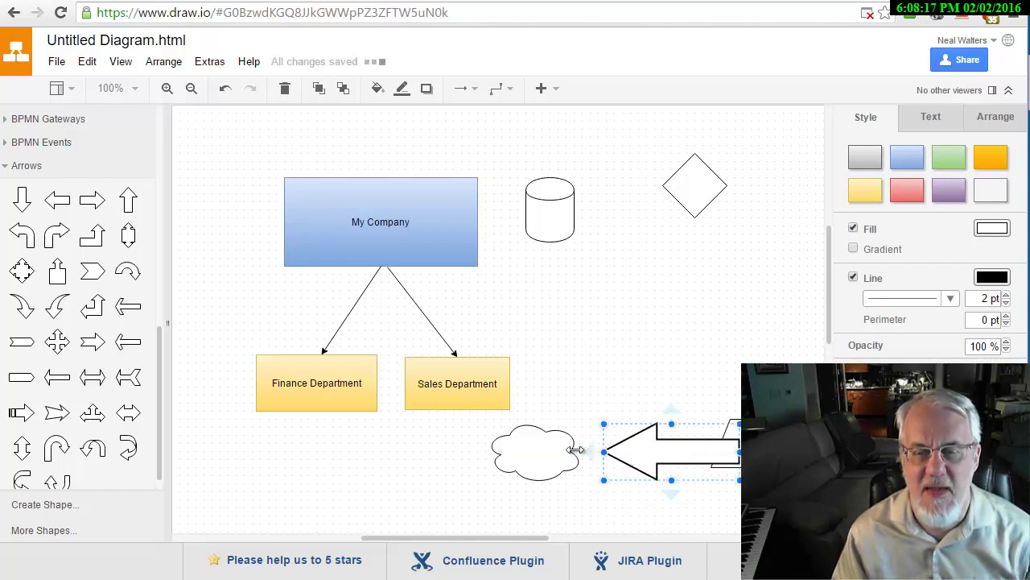
pyautogui.click(344, 319)
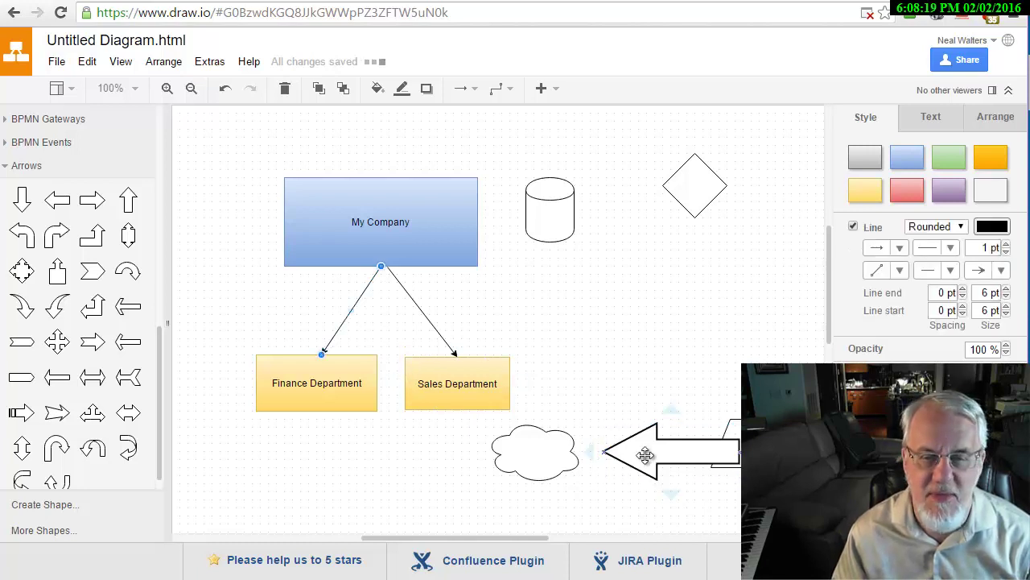
pyautogui.click(731, 452)
pyautogui.moveTo(738, 452)
pyautogui.mouseDown()
pyautogui.moveTo(694, 455)
pyautogui.moveTo(738, 456)
pyautogui.mouseUp()
pyautogui.click(731, 456)
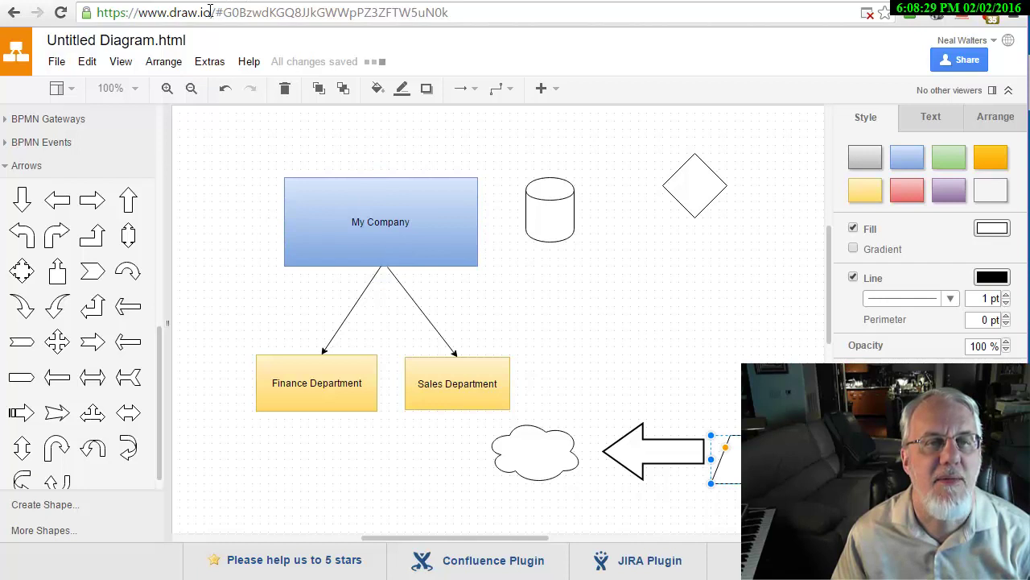
pyautogui.moveTo(211, 11); pyautogui.dragTo(45, 15)
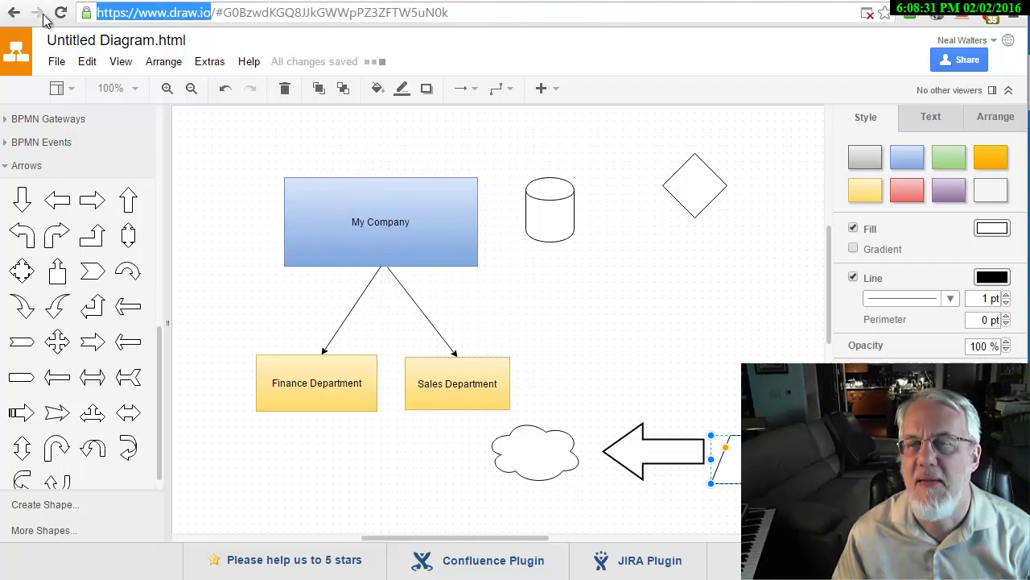